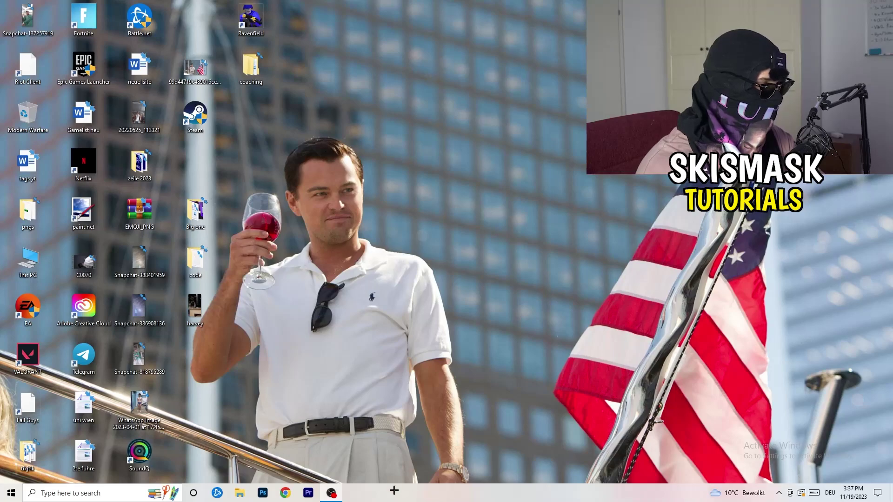
- Open Task Manager and check the task options available for Antimalware Service Executable among the background processes
right_click(439, 493)
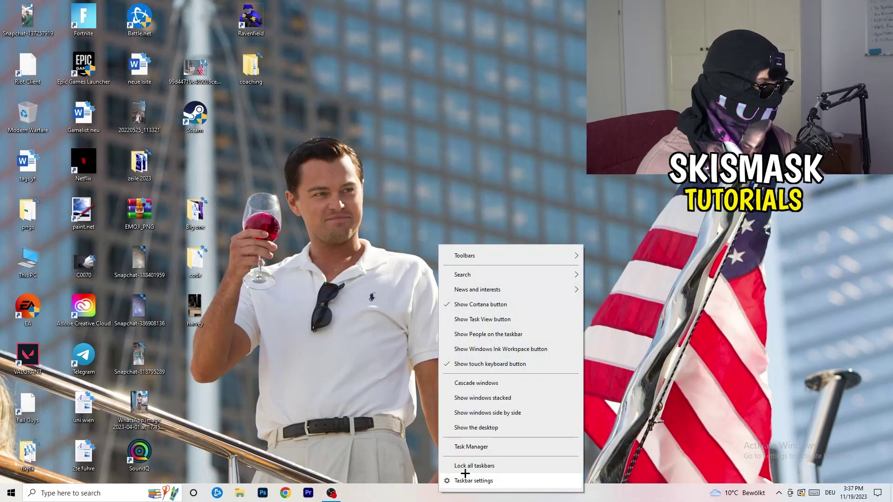
left_click(461, 446)
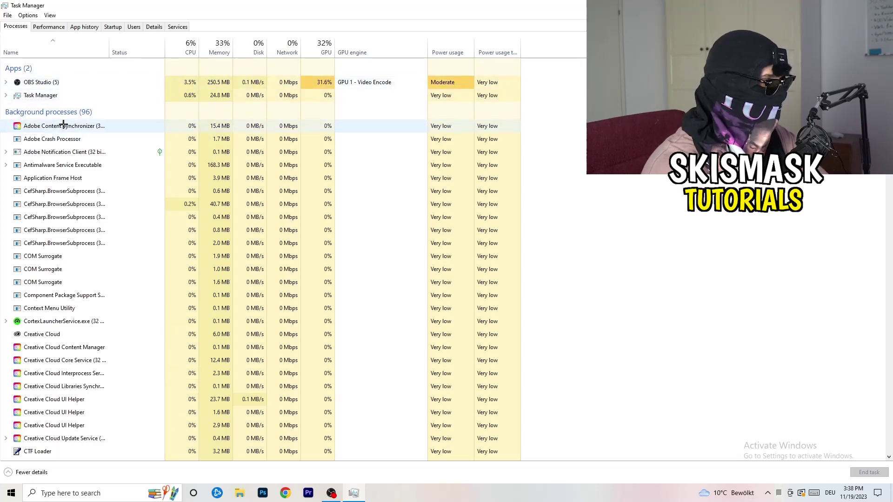
right_click(209, 166)
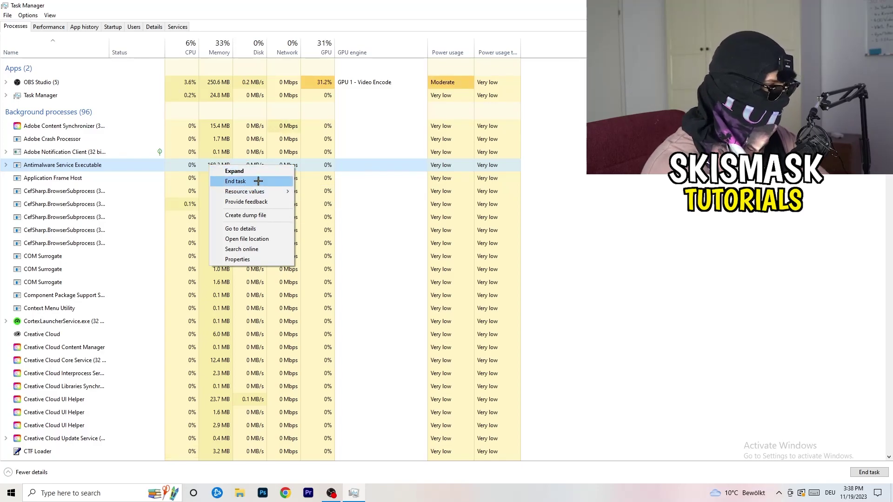
key("Escape")
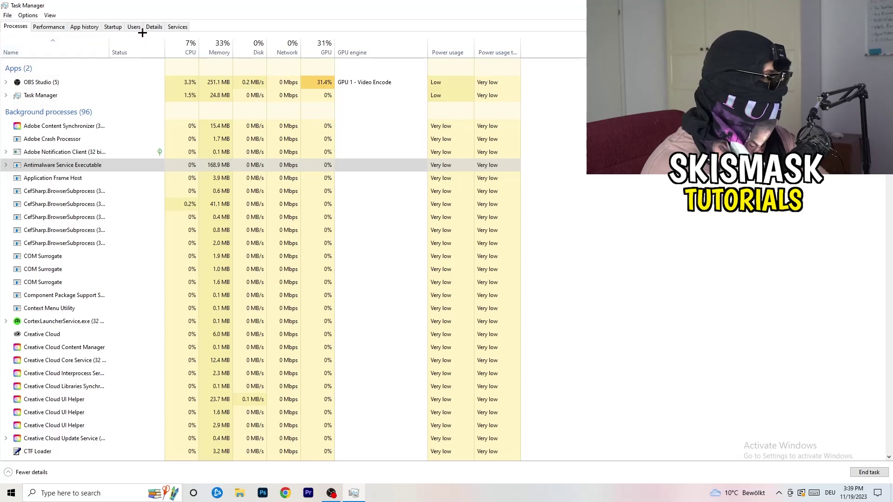
- Review the startup apps and check the enable or disable options for Dropbox, EA and File Association Helper
left_click(113, 27)
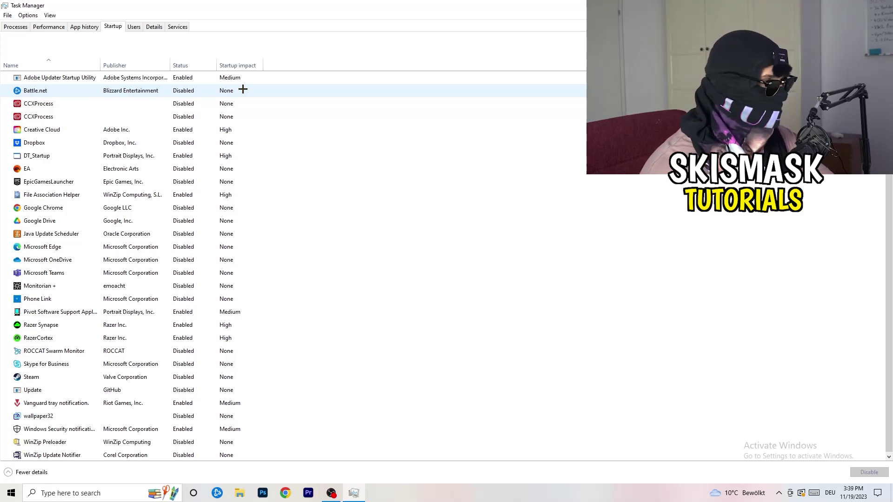
right_click(187, 141)
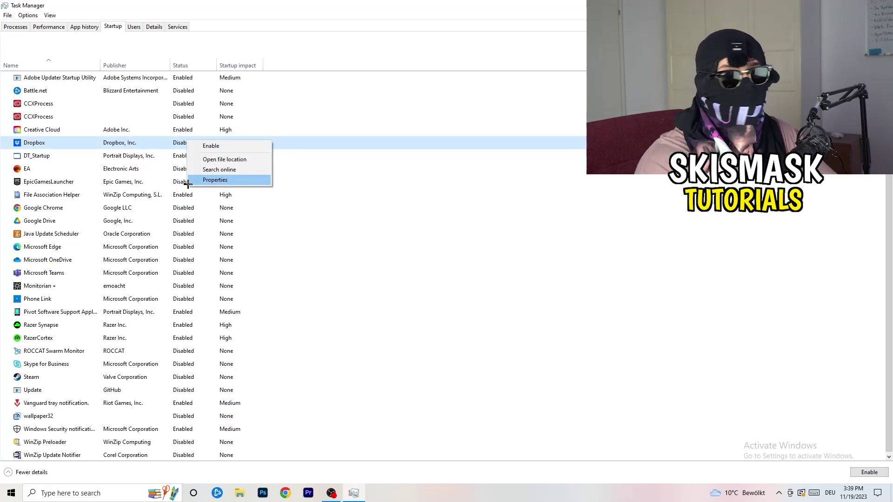
right_click(89, 171)
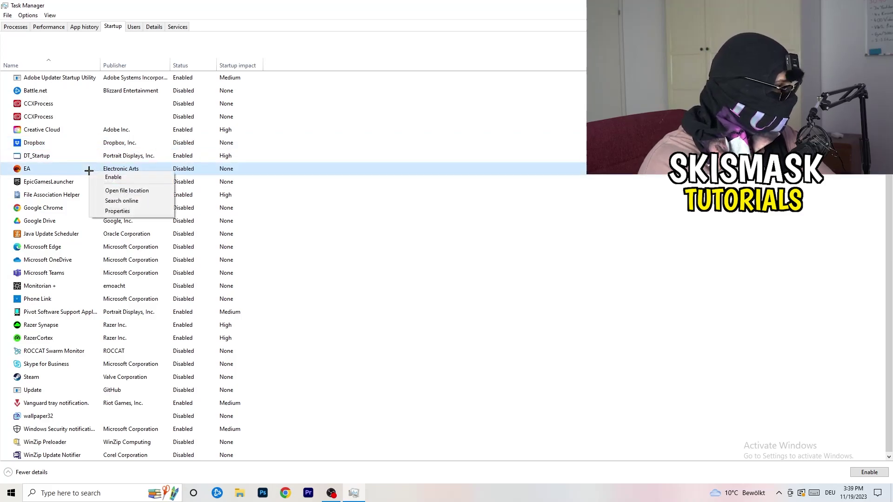
left_click(593, 243)
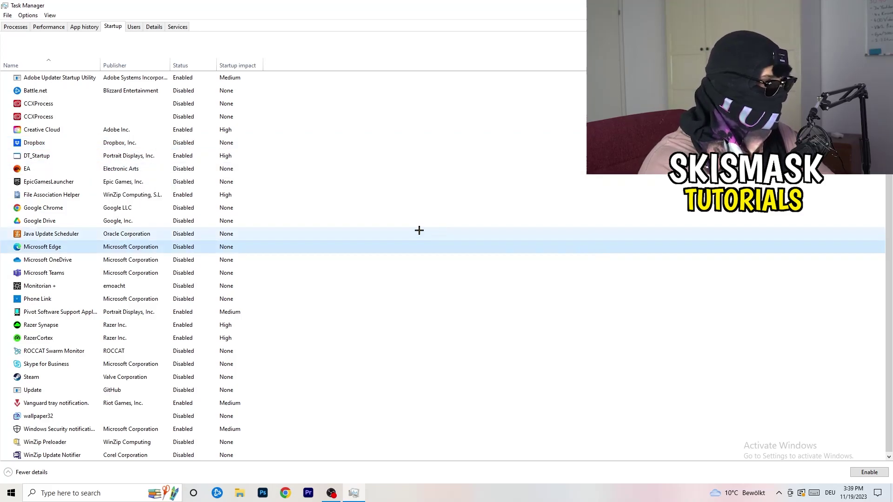
right_click(185, 198)
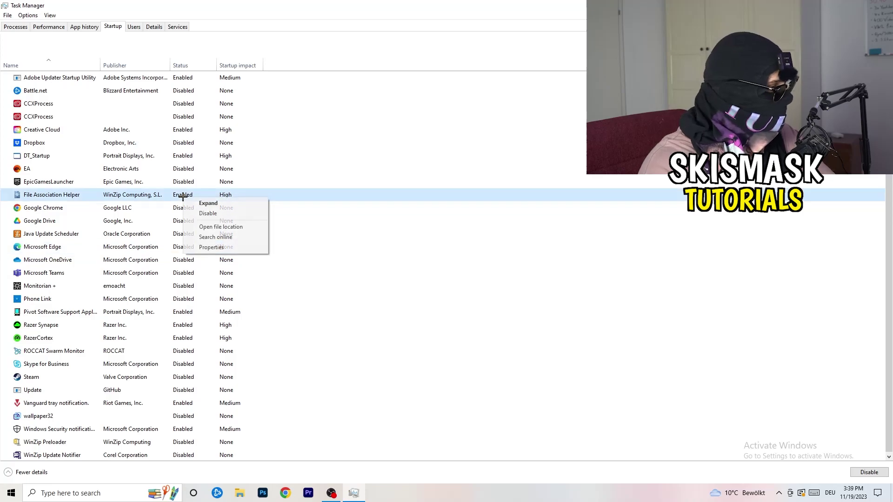
left_click(401, 233)
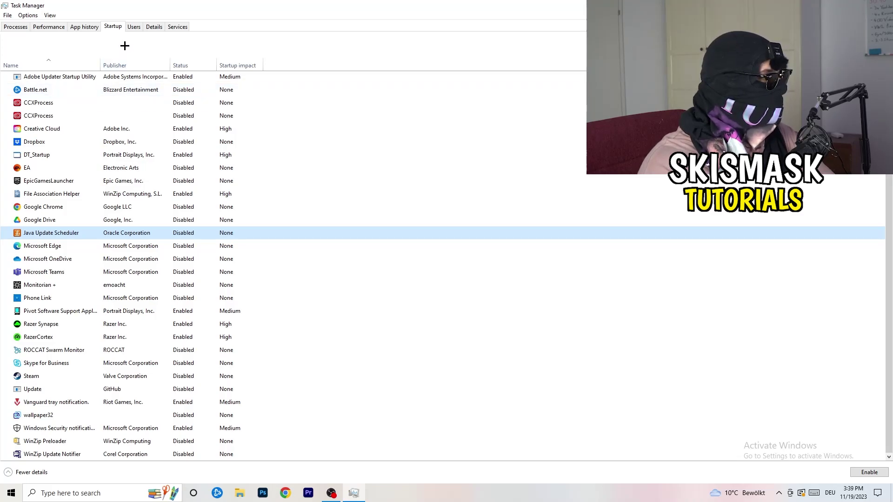
- Check the priority choices for the Dropbox crash handler in the detailed process list, and close Task Manager
left_click(52, 27)
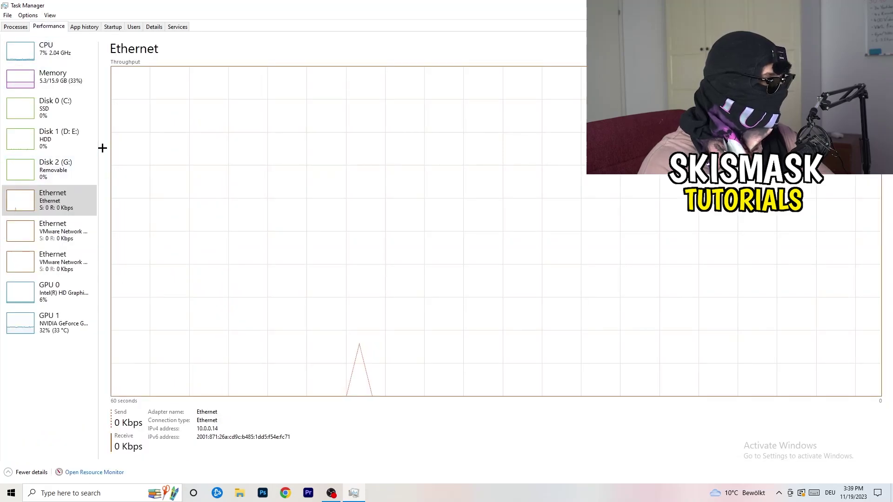
left_click(157, 29)
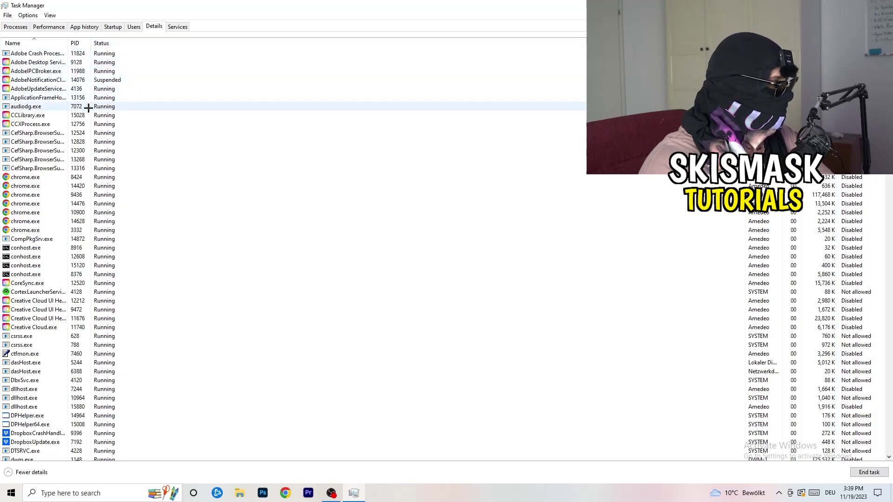
scroll(96, 225, "down", 6)
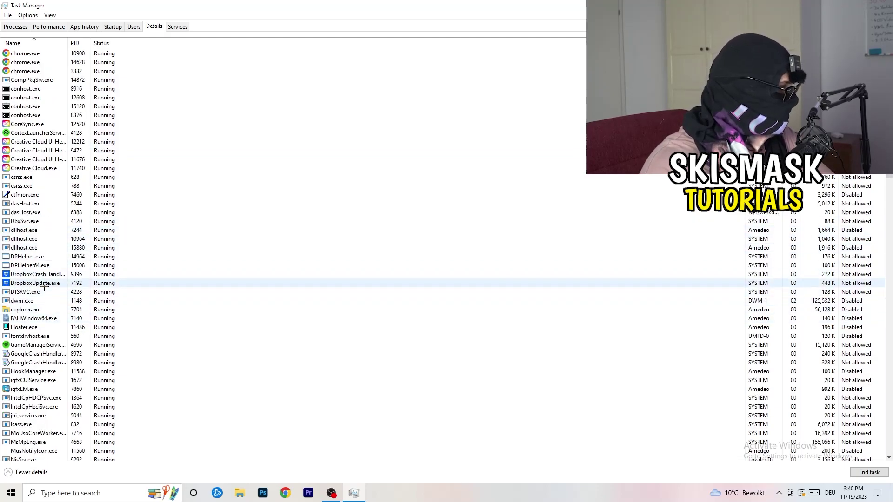
right_click(37, 275)
right_click(75, 273)
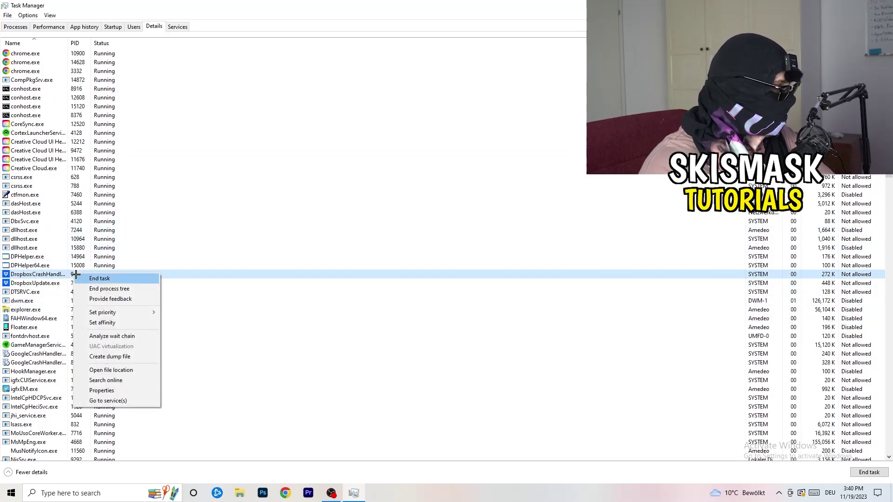
right_click(71, 275)
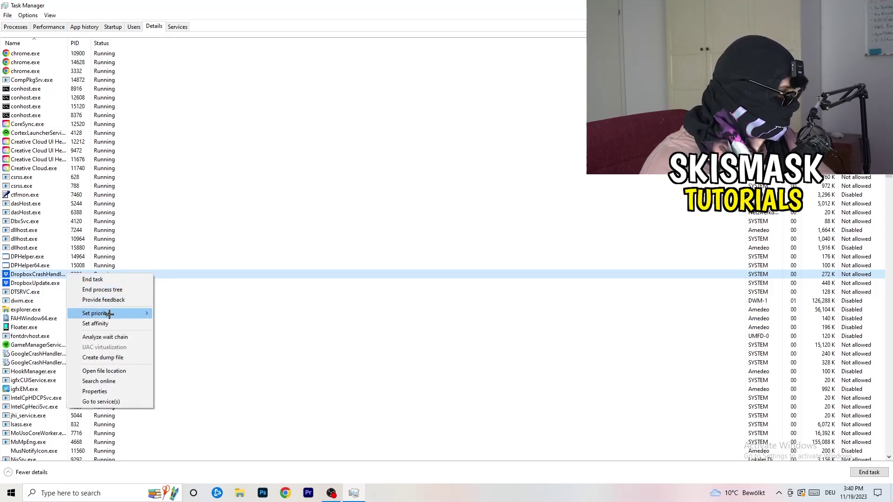
mouse_move(111, 313)
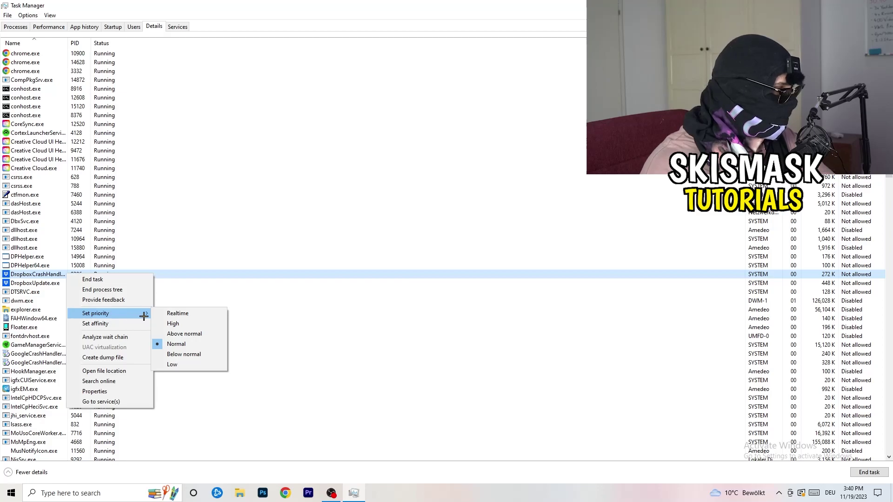
key("Escape")
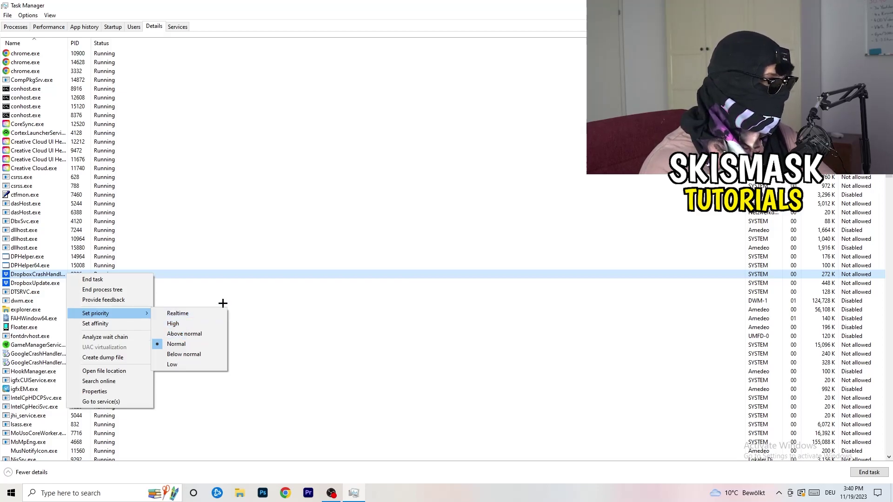
left_click(403, 62)
key("alt+F4")
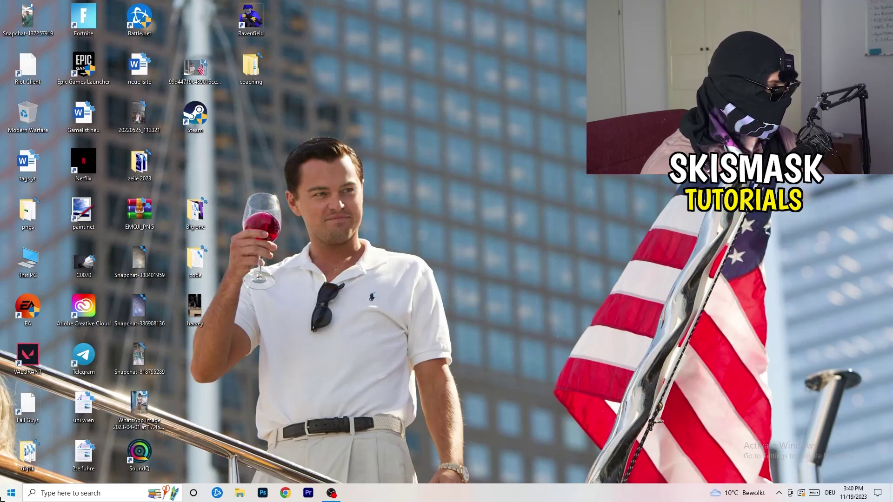
- Open the Windows Settings at the System display page
left_click(11, 493)
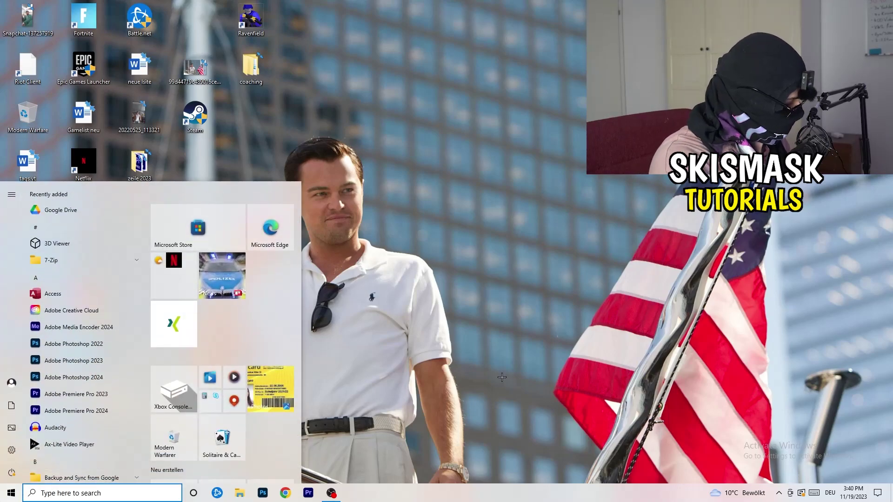
type("sett")
key("Return")
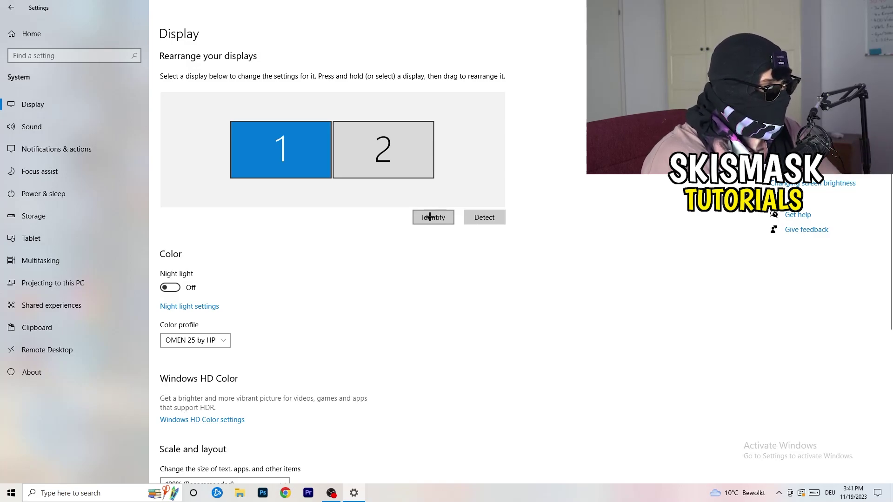
- Review the available scaling percentages and display resolution choices for display 1
scroll(315, 253, "down", 3)
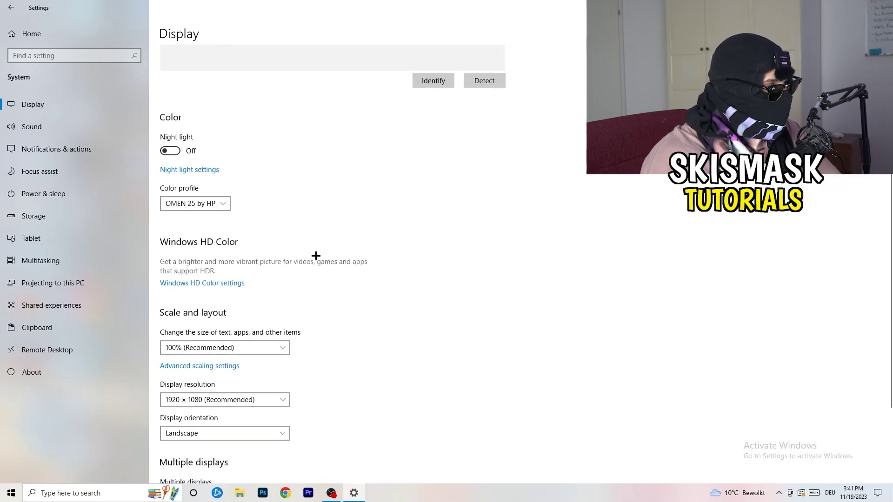
scroll(315, 255, "down", 2)
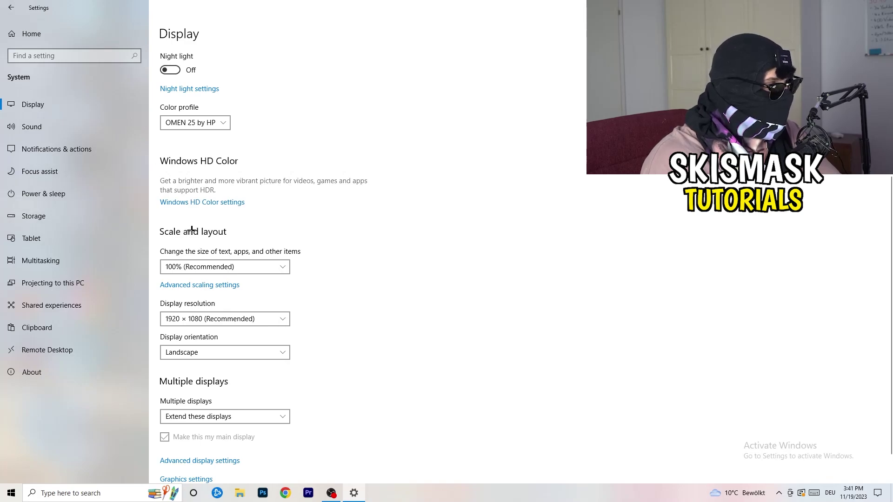
left_click(275, 263)
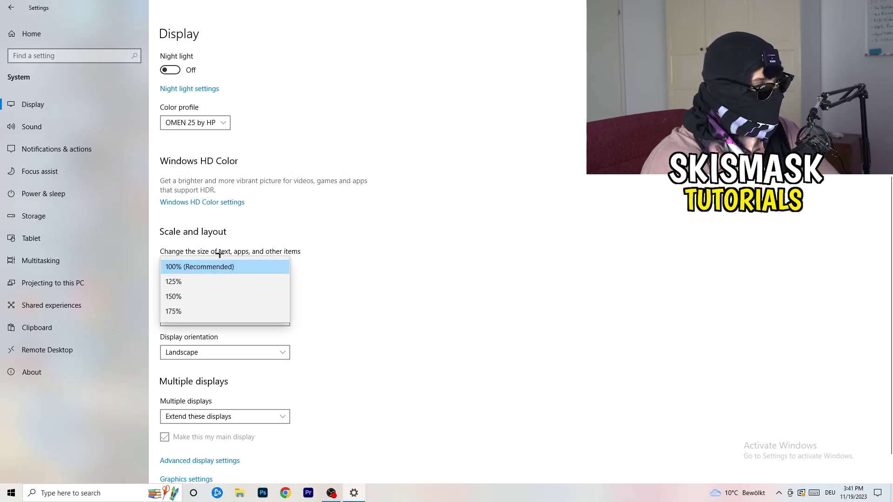
left_click(315, 251)
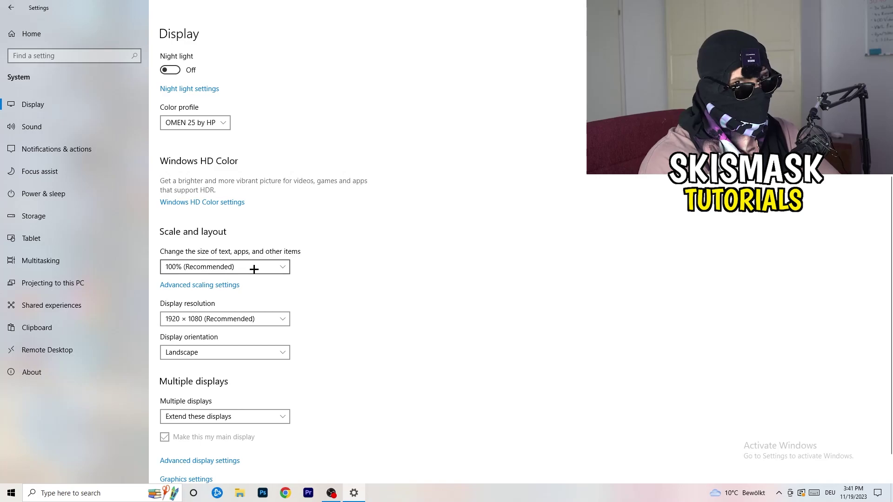
scroll(253, 269, "down", 1)
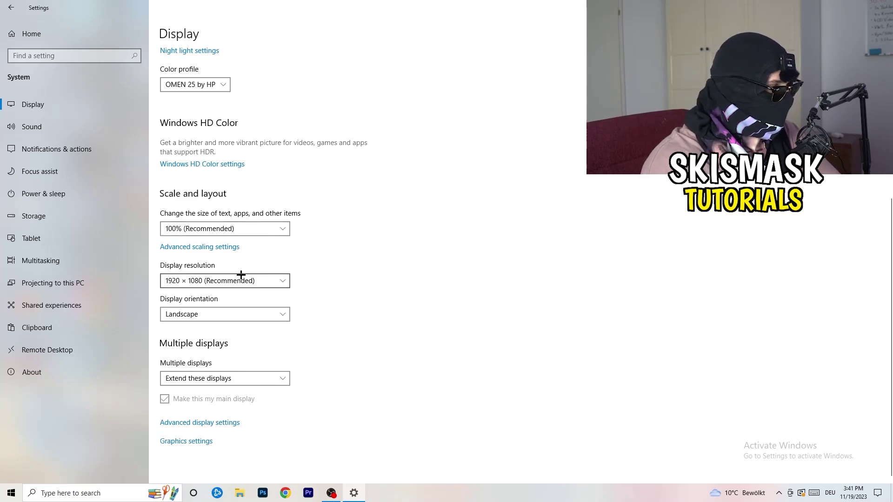
key("space")
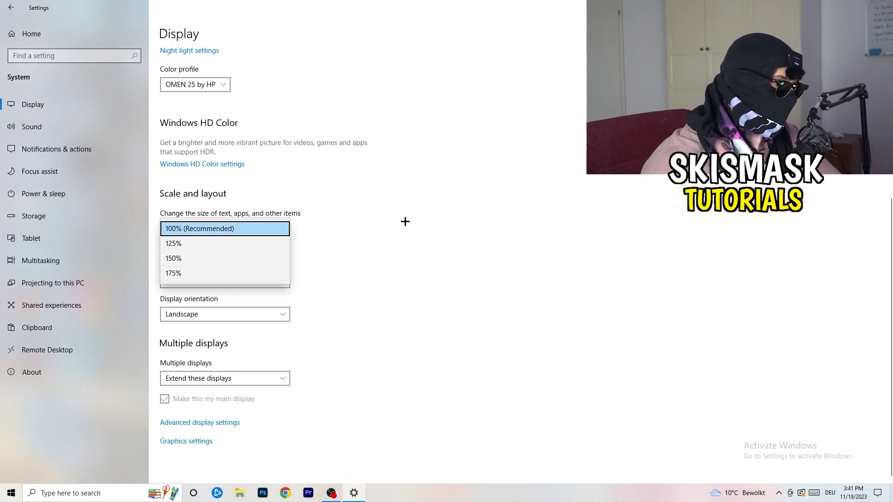
left_click(405, 222)
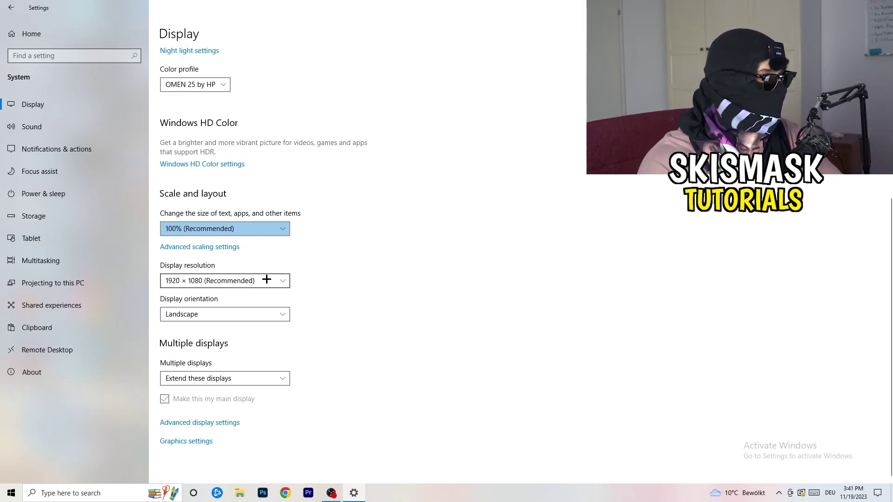
left_click(286, 280)
left_click(322, 264)
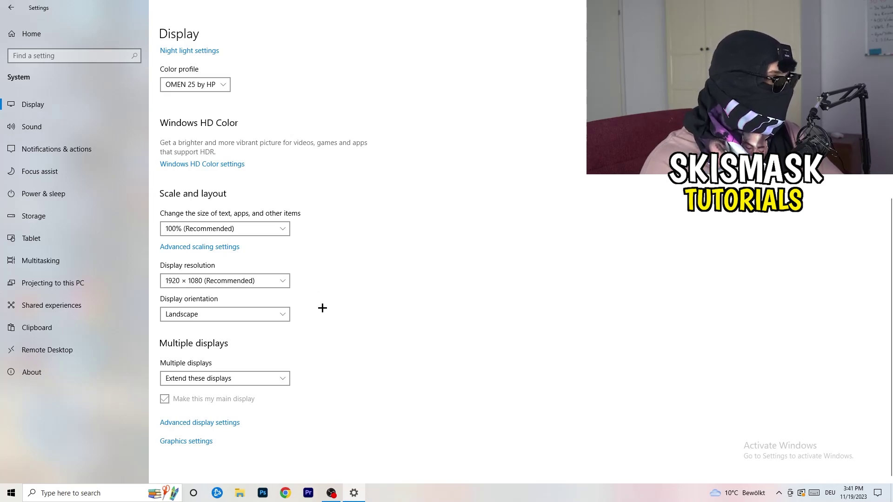
- Review the system drive's storage usage and open the Storage Sense configuration
left_click(65, 208)
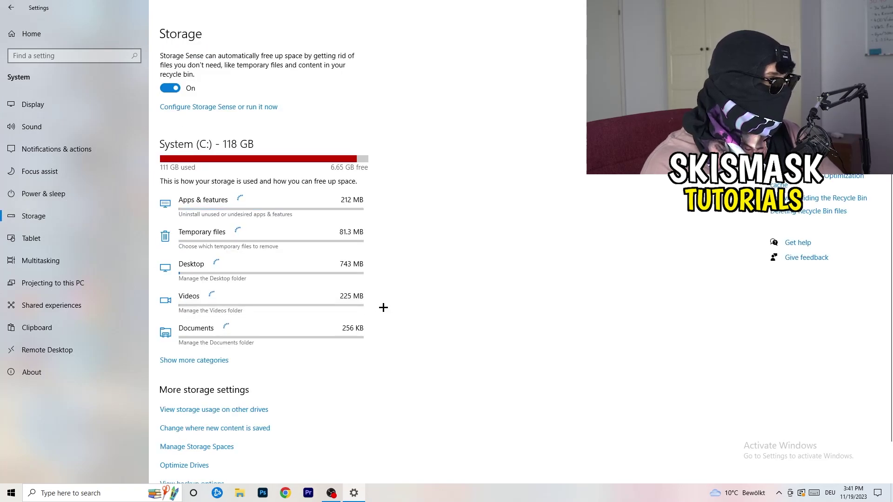
scroll(385, 303, "down", 1)
scroll(442, 281, "up", 1)
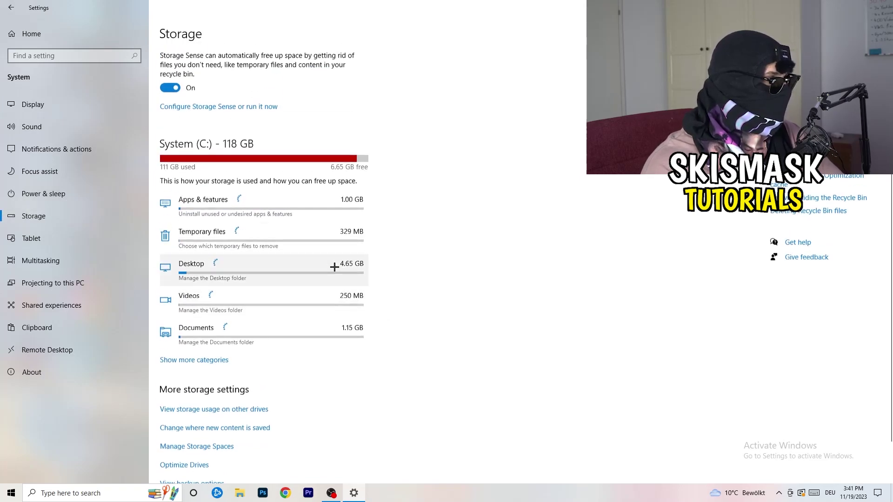
left_click(195, 108)
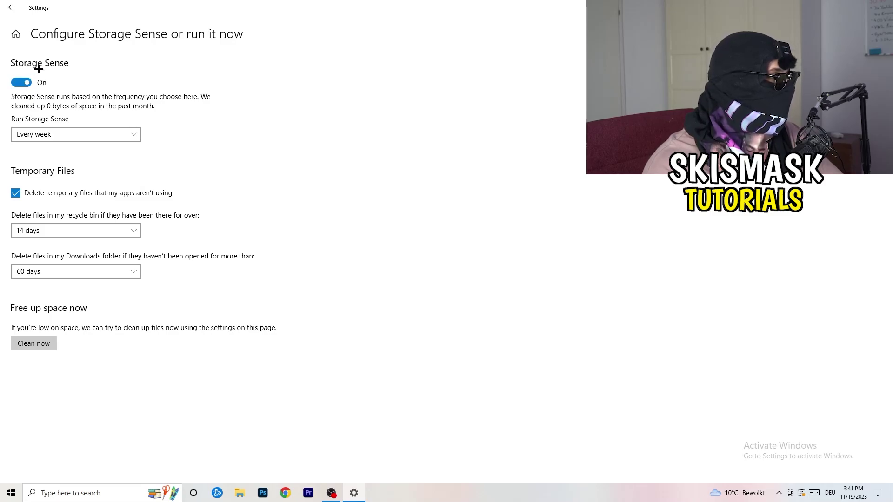
- Turn off deletion of temporary files that apps aren't using, and check the Storage Sense run frequency and recycle bin choices
left_click(37, 134)
left_click(75, 134)
left_click(122, 196)
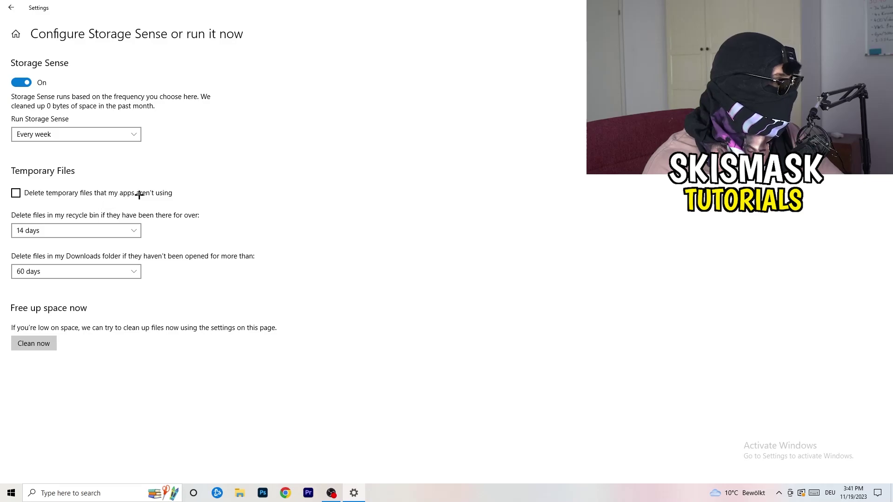
left_click(54, 228)
left_click(129, 285)
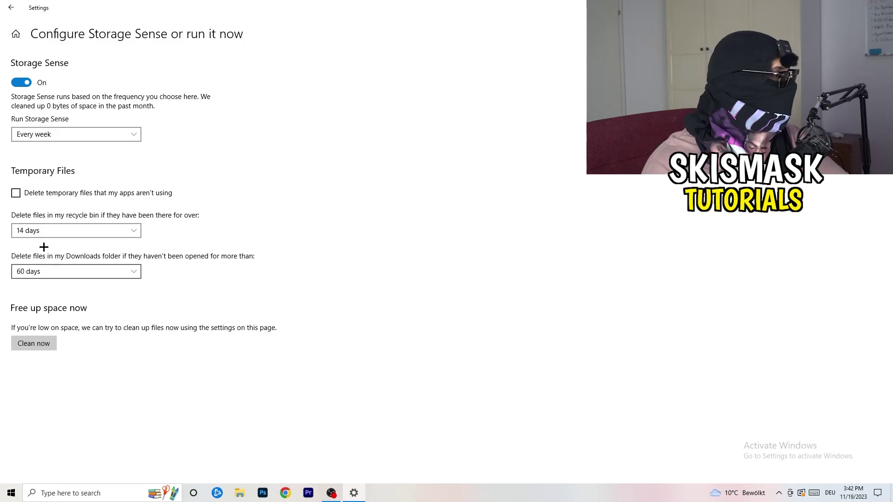
- Open the power plan options from the Power & sleep settings and collapse the additional plans
left_click(2, 11)
left_click(104, 200)
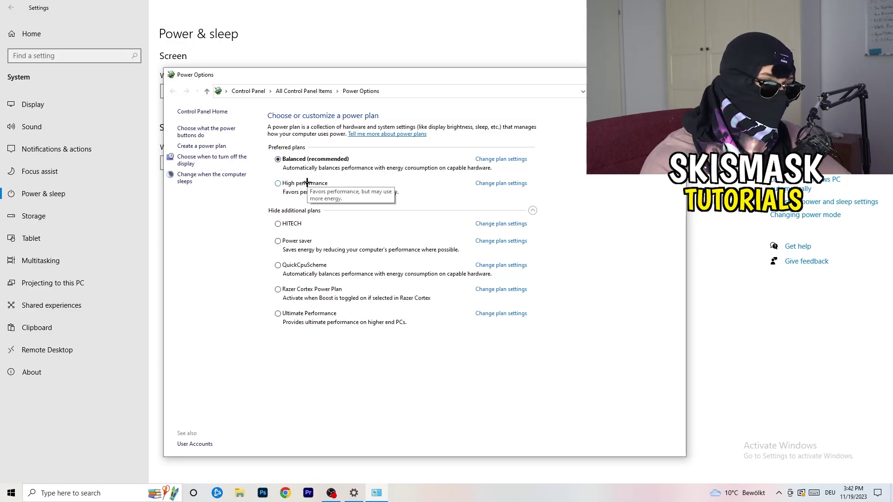
left_click(533, 210)
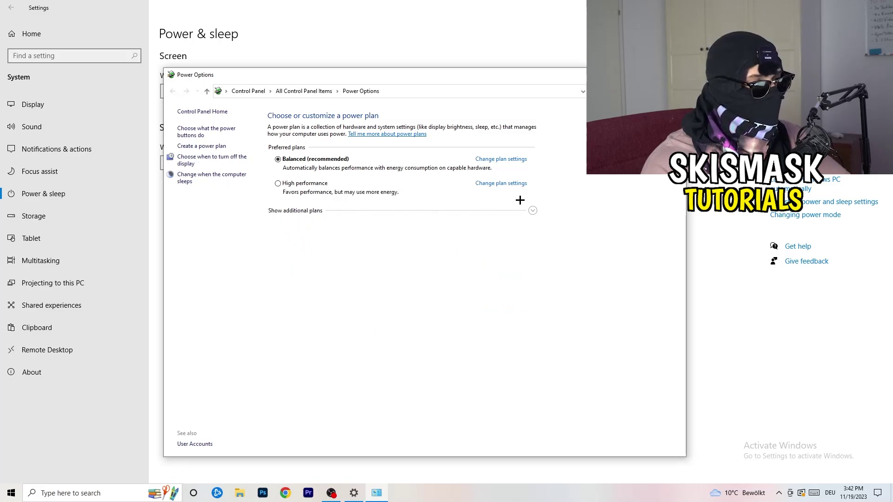
- Expand the additional power plans to review the alternatives, and close Power Options and Settings
left_click(532, 210)
left_click(532, 211)
left_click(532, 210)
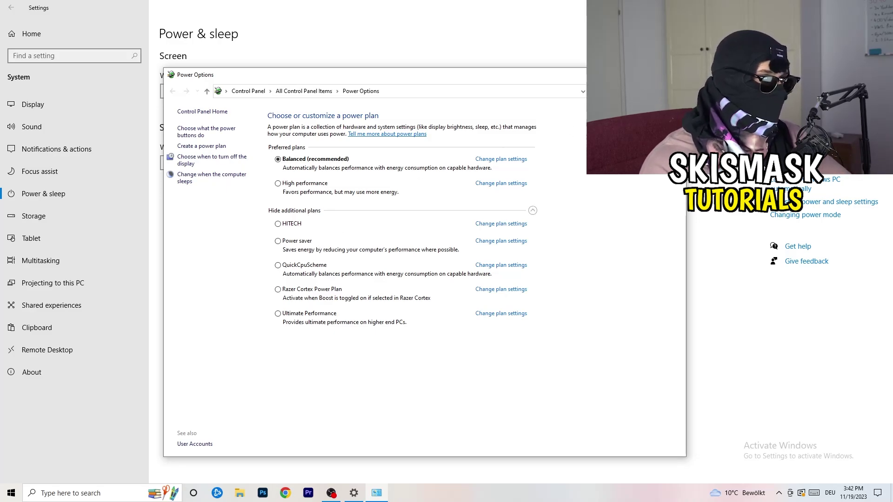
key("alt+F4")
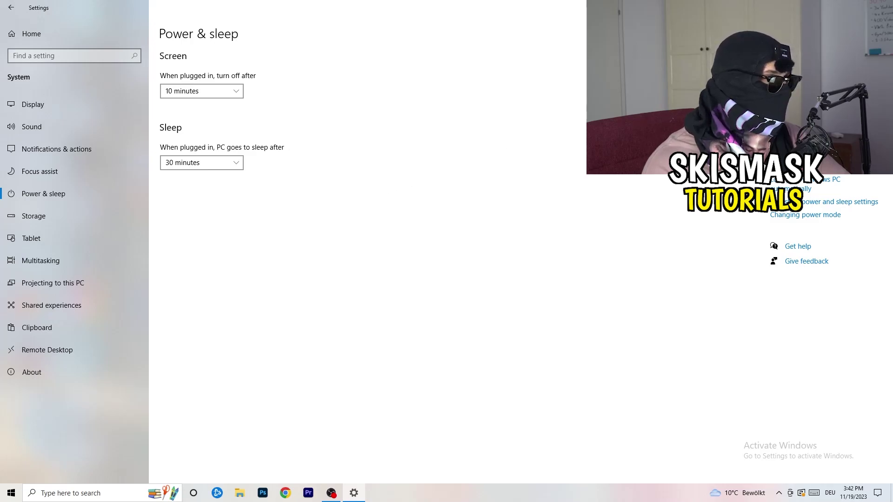
left_click(881, 7)
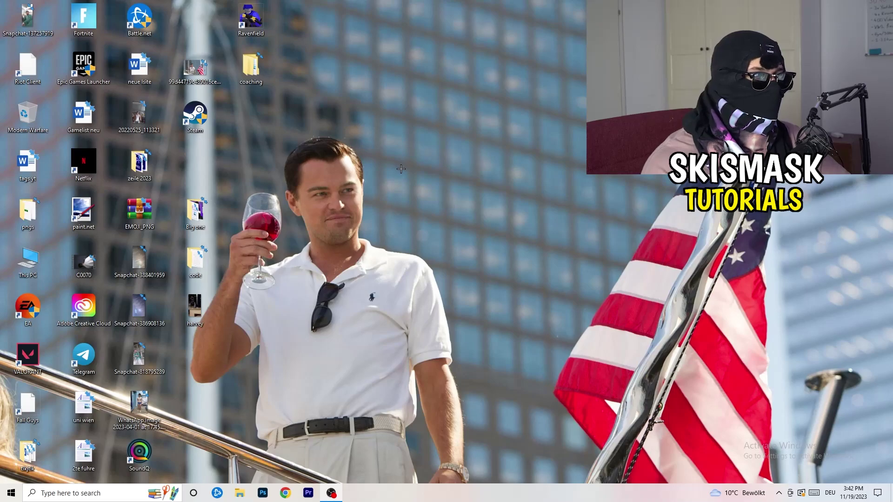
- Move the Steam shortcut to an empty area of the desktop and open the compatibility options in its properties
left_click_drag(212, 131, 483, 180)
left_click(385, 191)
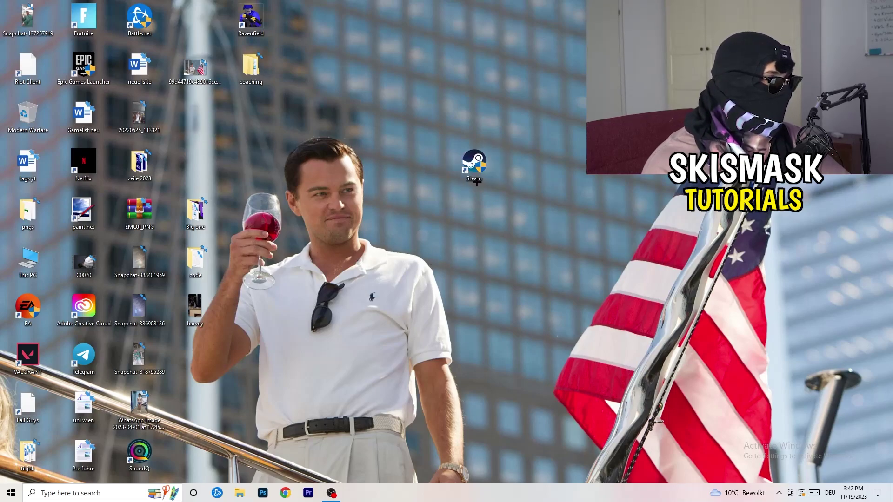
right_click(467, 167)
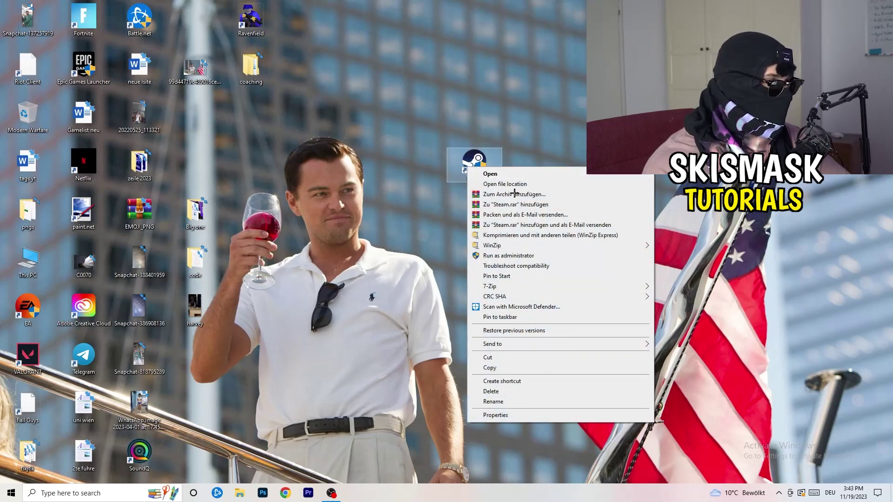
left_click(496, 415)
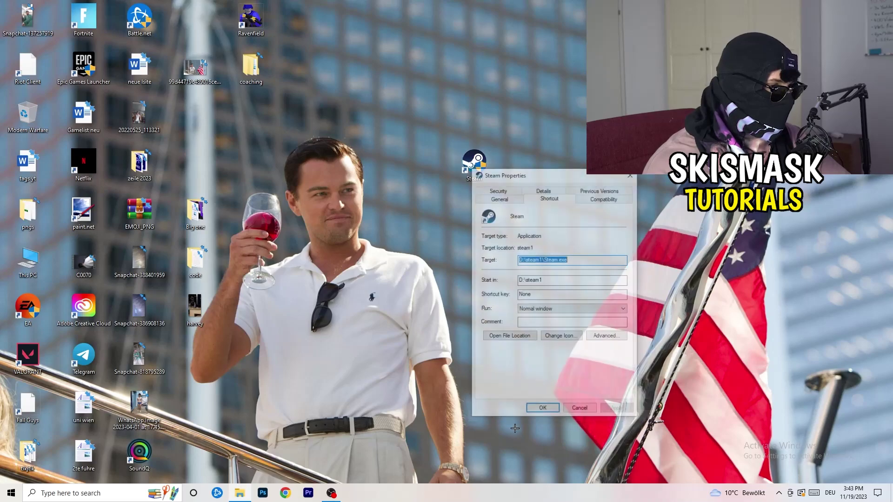
left_click_drag(519, 178, 431, 131)
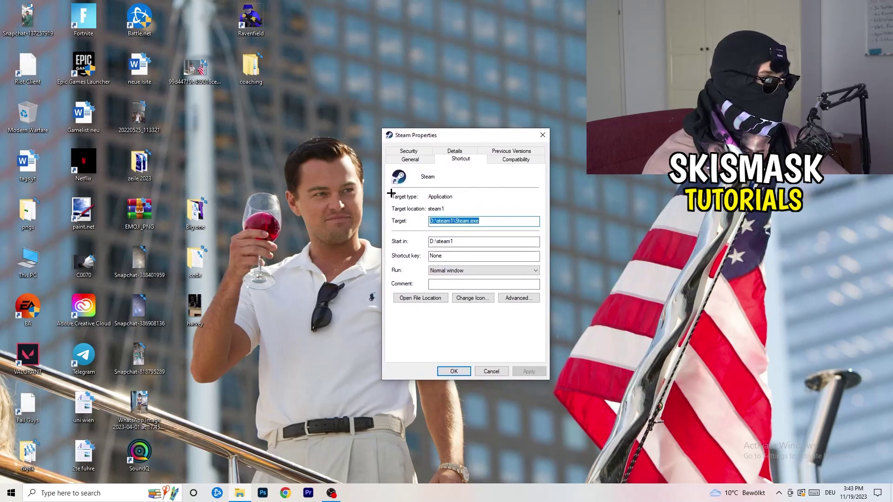
left_click(527, 161)
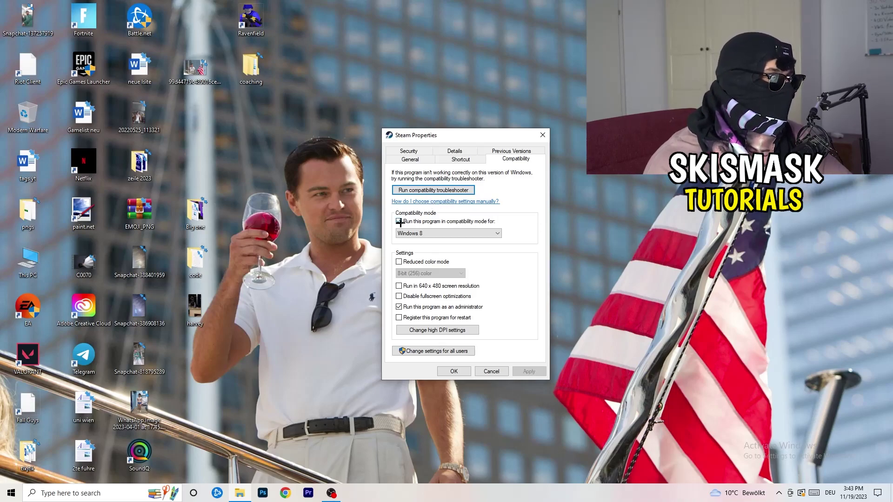
- Set Steam to run in compatibility mode for Windows 8, and apply and close its properties
left_click(488, 221)
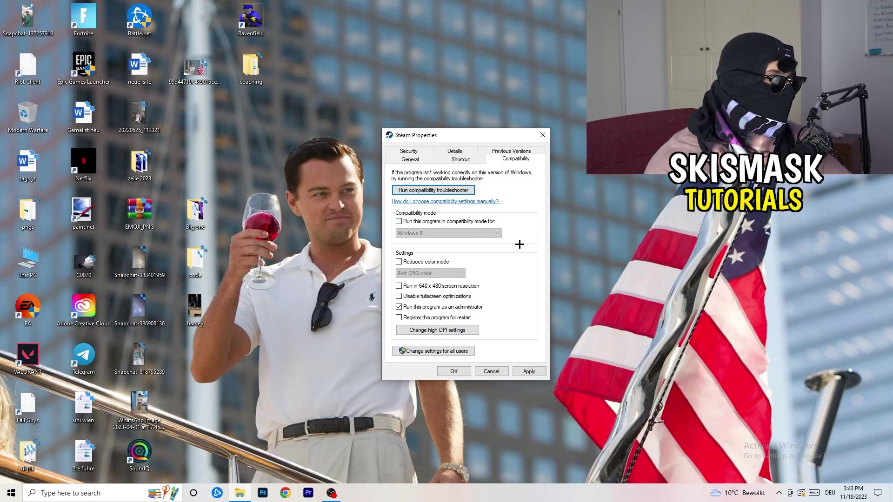
left_click(399, 222)
left_click(446, 235)
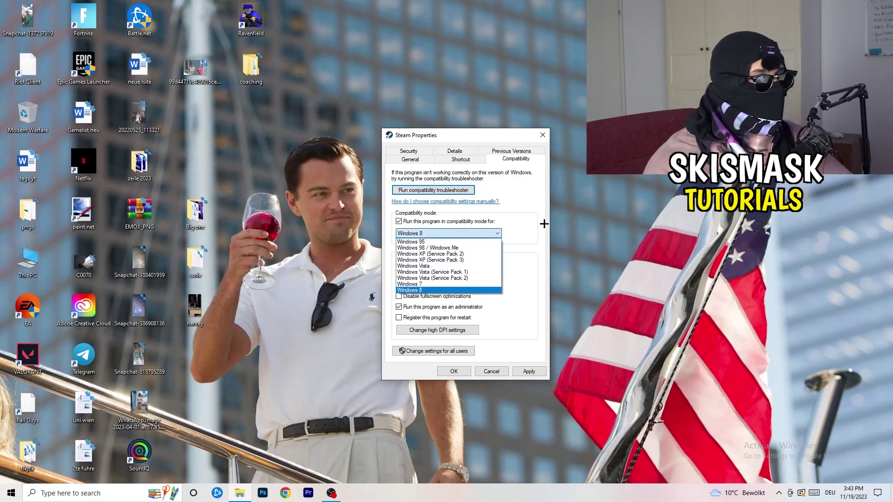
left_click(513, 230)
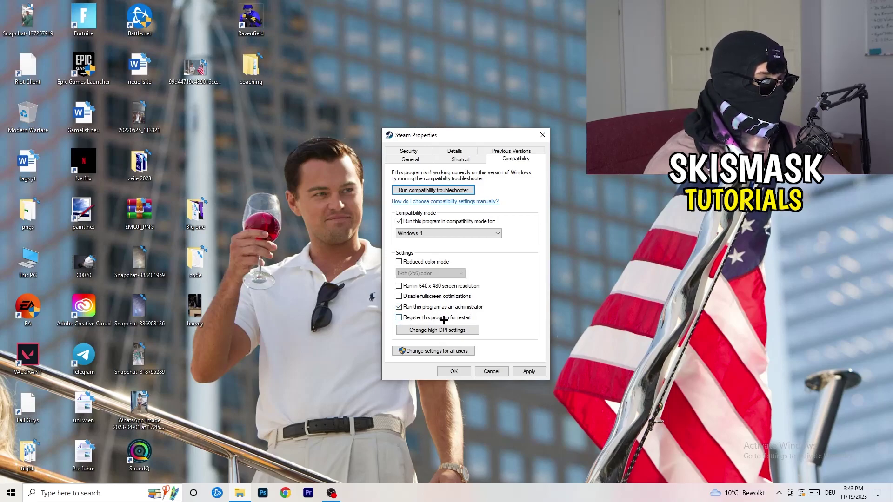
left_click(529, 371)
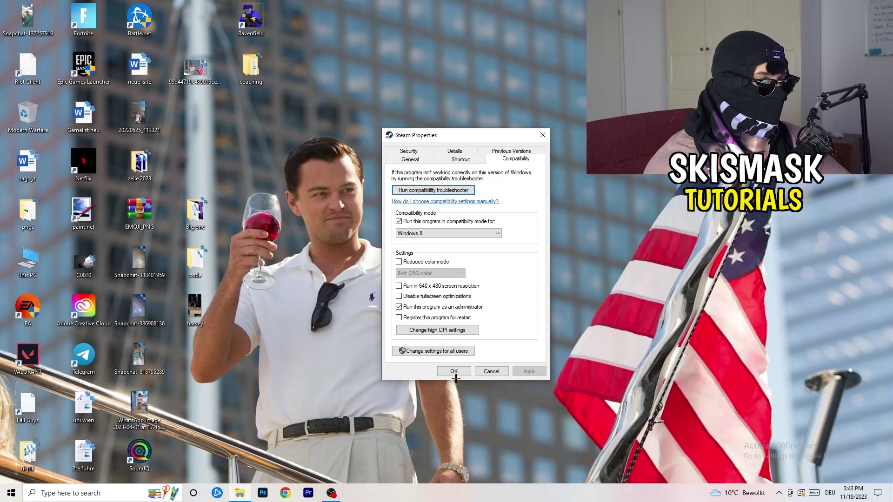
left_click(454, 371)
- Return the Steam shortcut to its original place among the desktop icons
left_click_drag(477, 168, 433, 175)
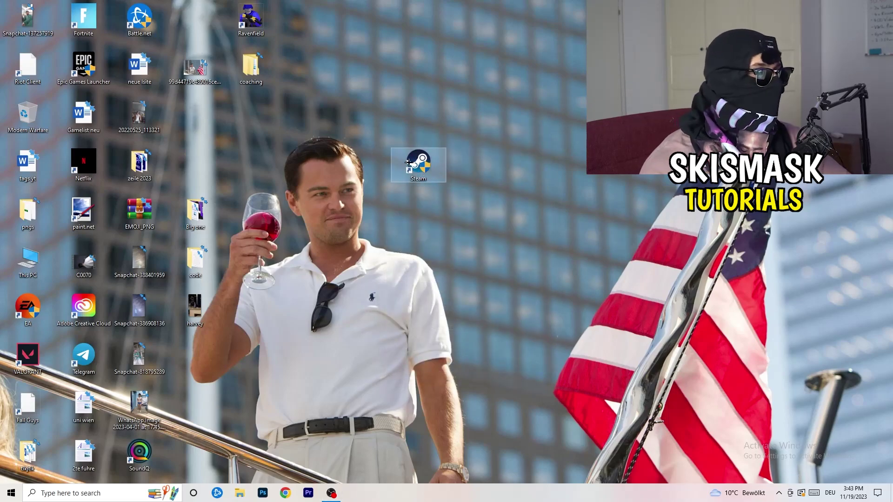
left_click_drag(432, 175, 543, 175)
left_click_drag(467, 174, 590, 135)
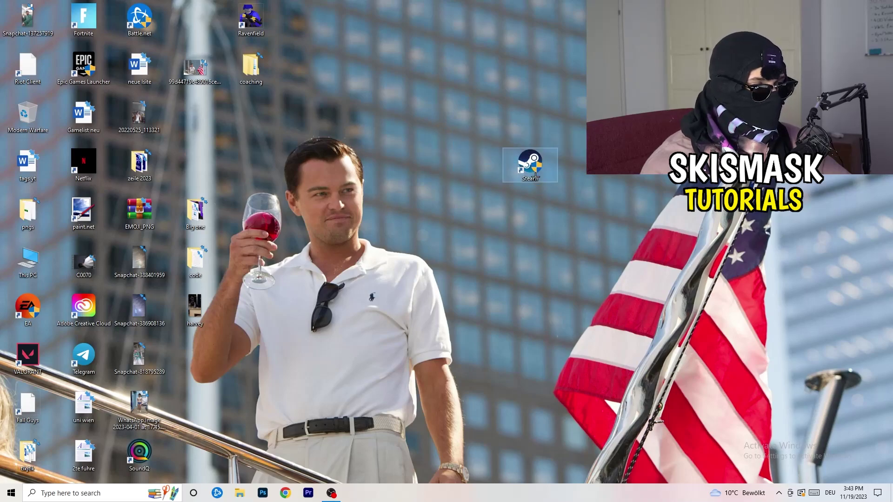
left_click(531, 243)
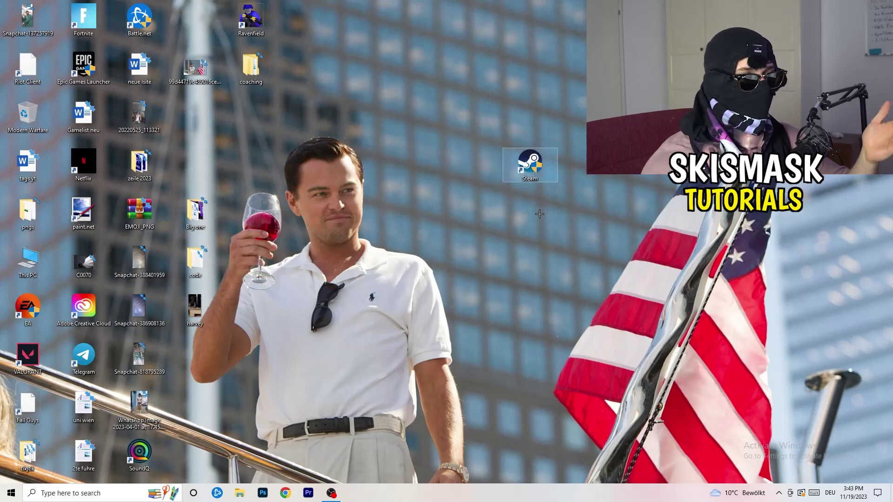
right_click(529, 162)
left_click(423, 197)
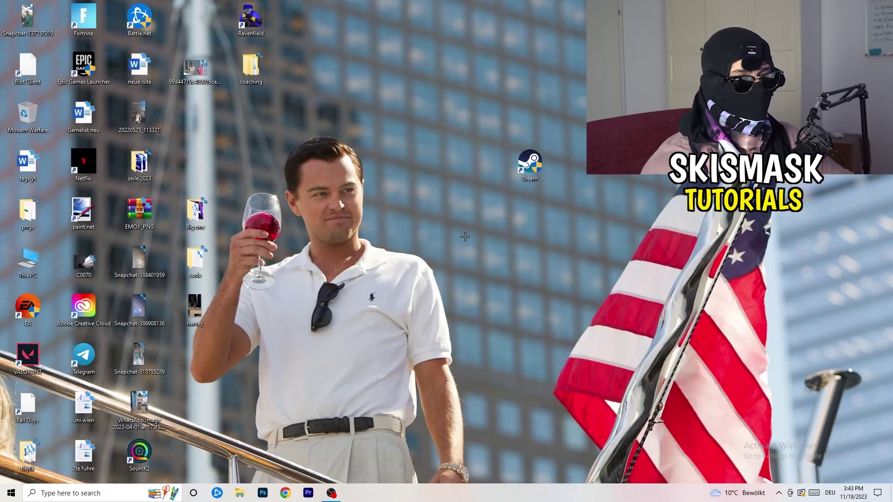
left_click_drag(529, 163, 195, 116)
left_click(356, 108)
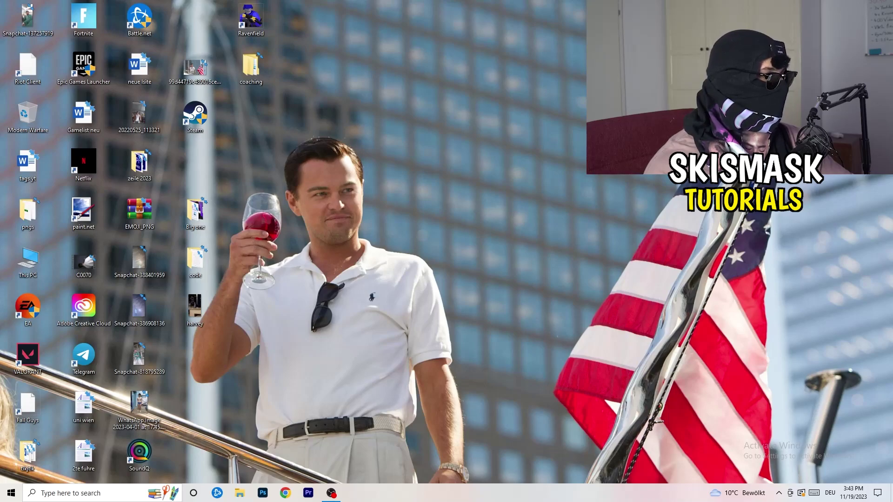
- Open the Gaming settings and review the Xbox Game Bar options and the Captures recording options
left_click(11, 493)
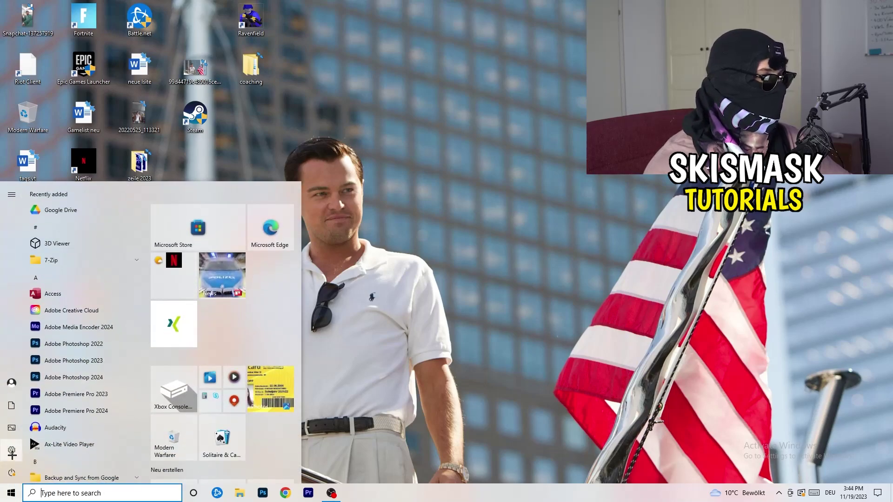
left_click(12, 452)
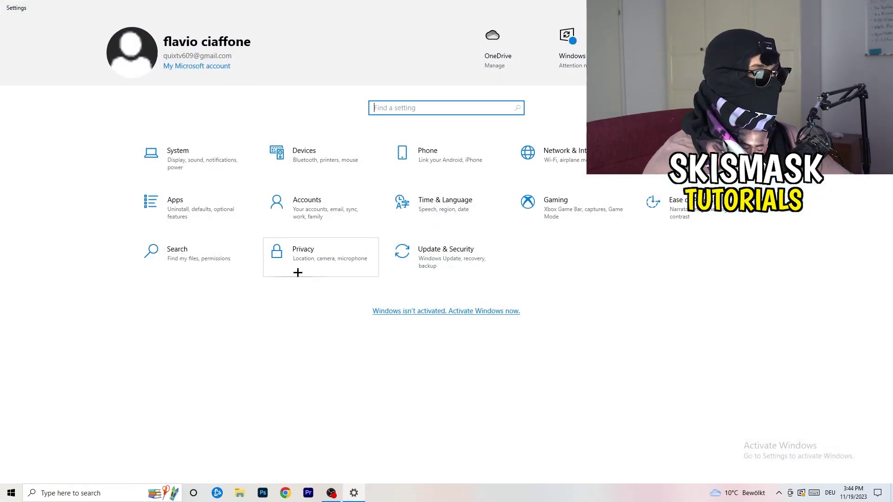
left_click(525, 214)
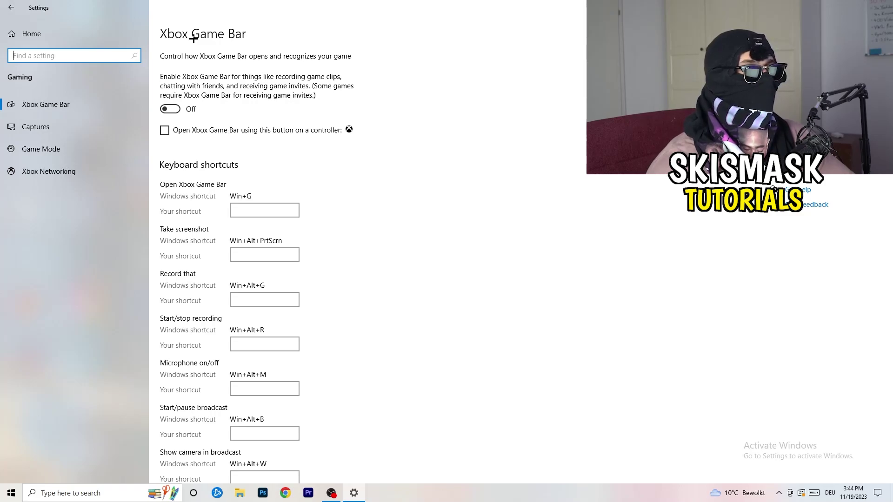
left_click(86, 133)
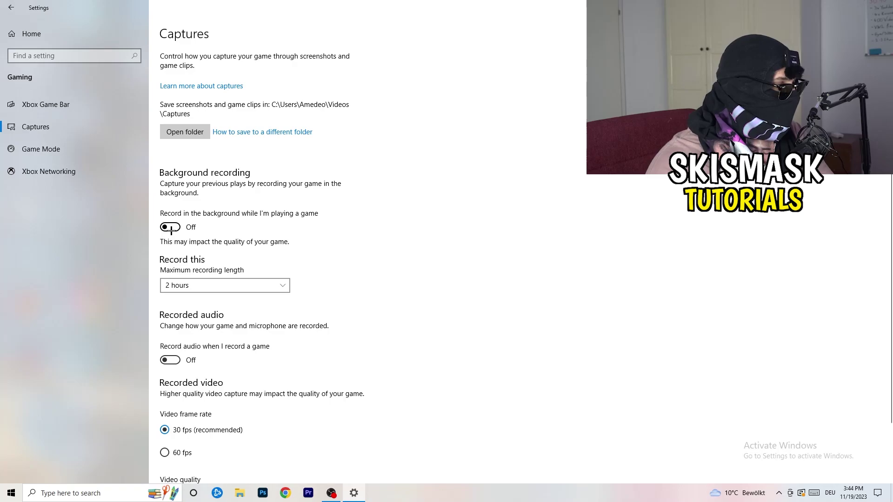
scroll(267, 288, "down", 2)
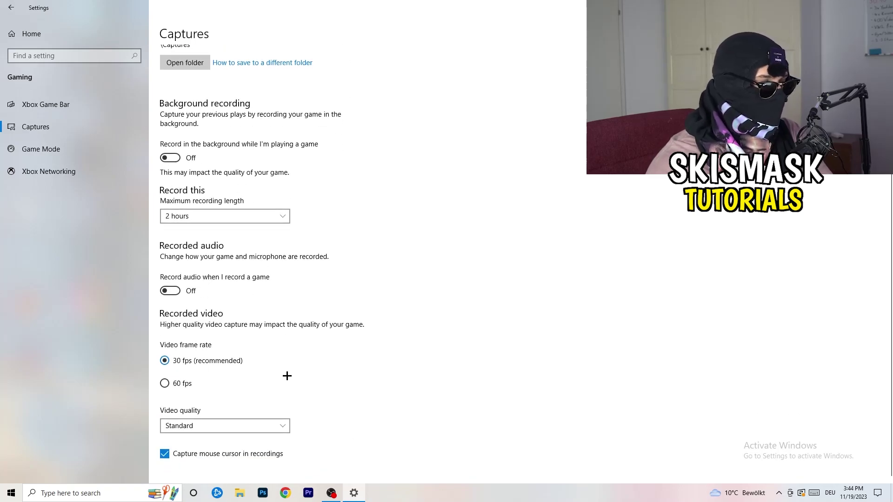
scroll(286, 376, "up", 2)
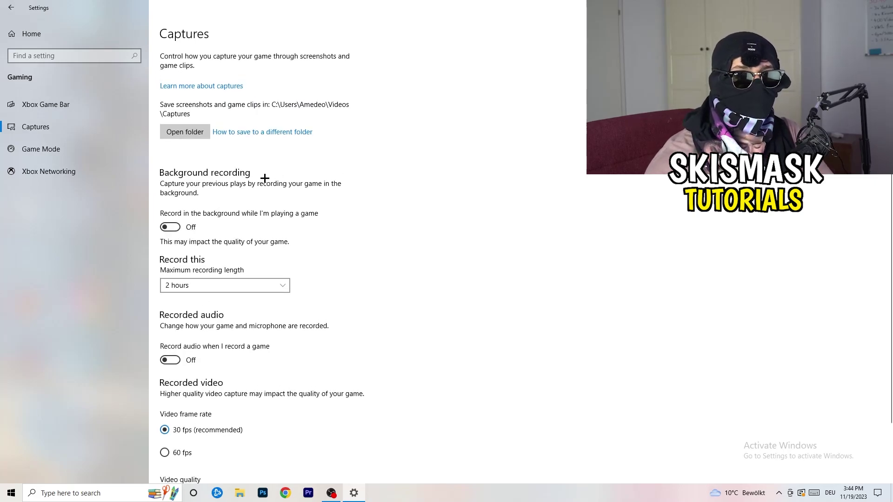
- Check the Game Mode setting and the Windows Update page, and close Settings
left_click(41, 149)
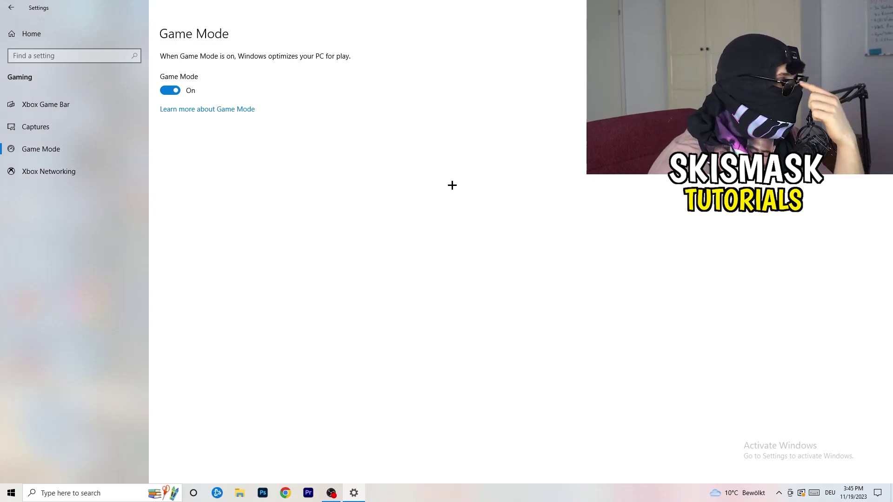
left_click(13, 8)
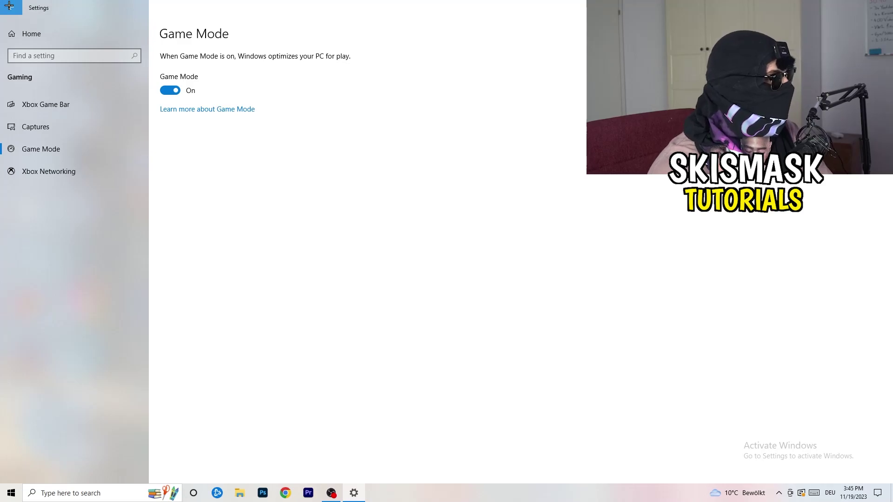
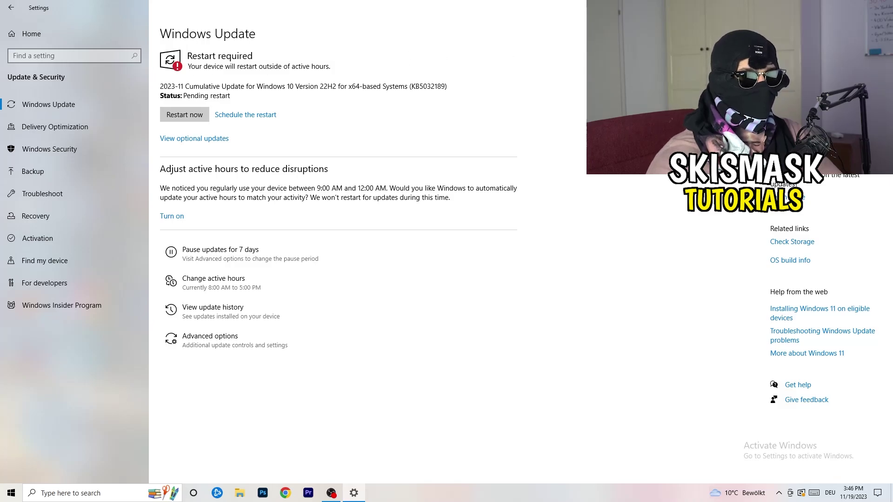
key("alt+F4")
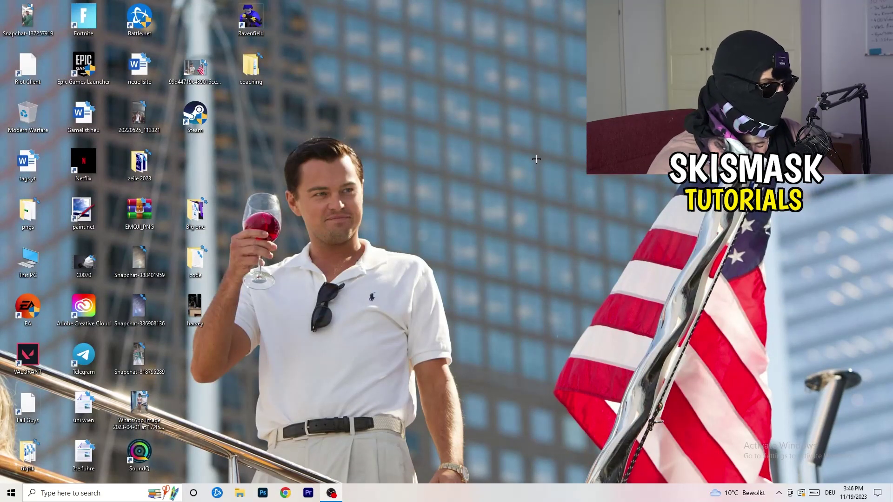